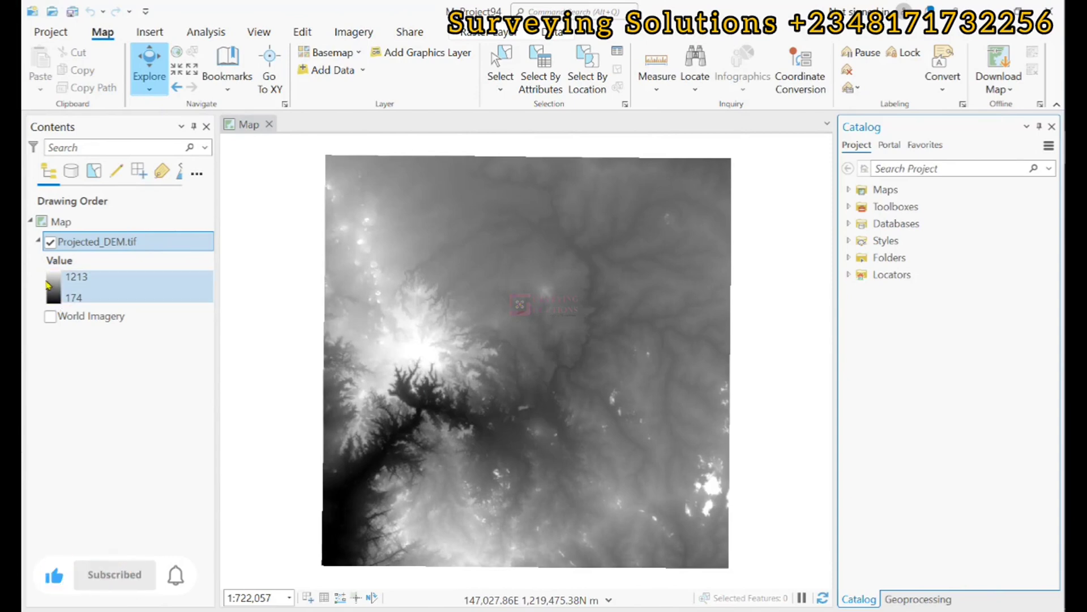
Open the DEM layer's symbology and try the Precipitation colour ramp.
click(52, 285)
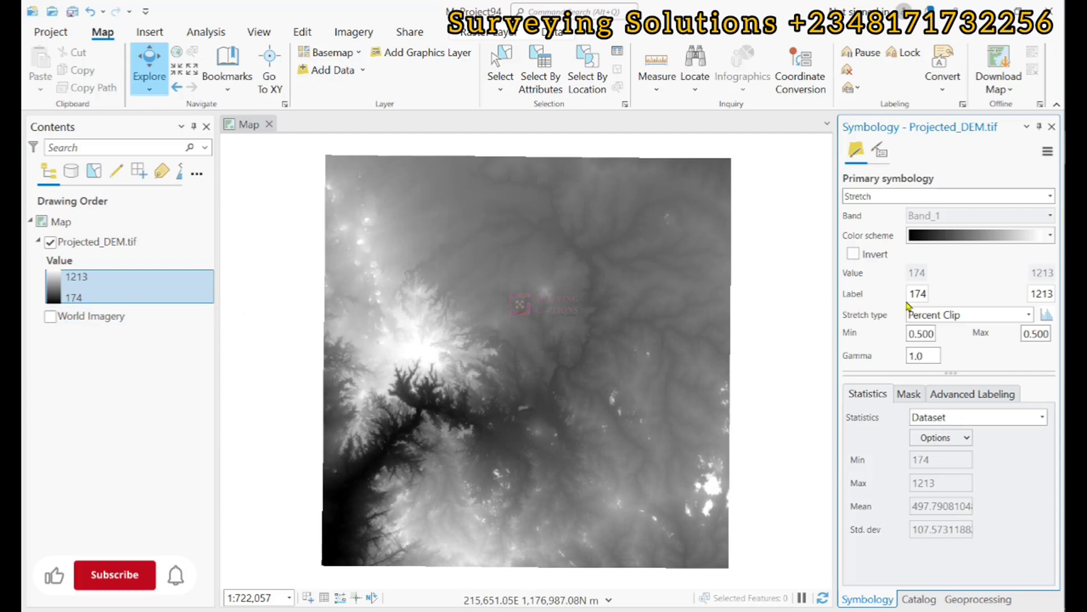
click(1053, 237)
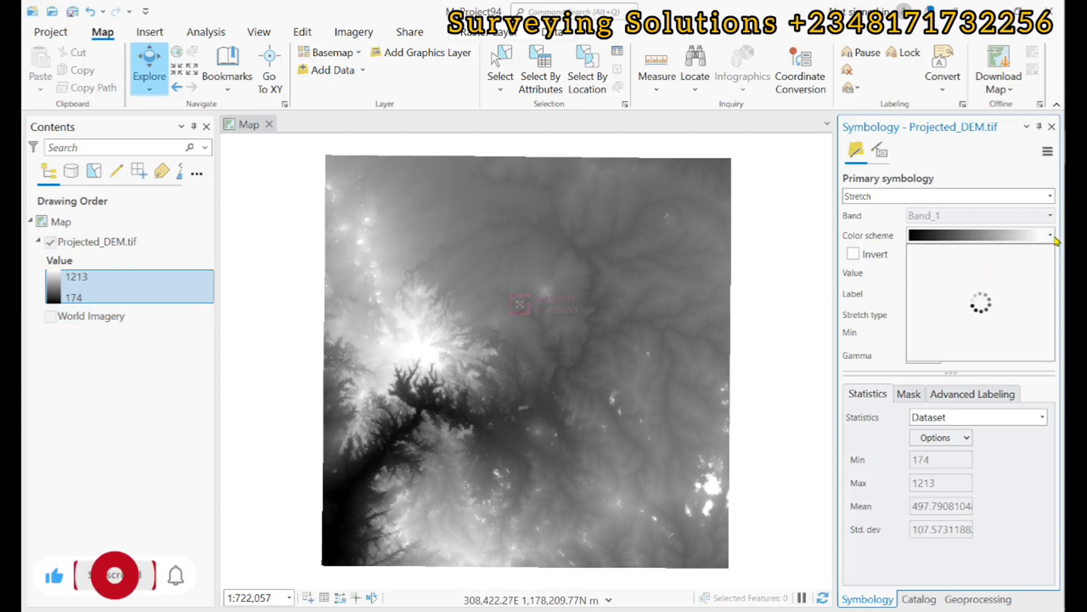
scroll(997, 327, down, 2)
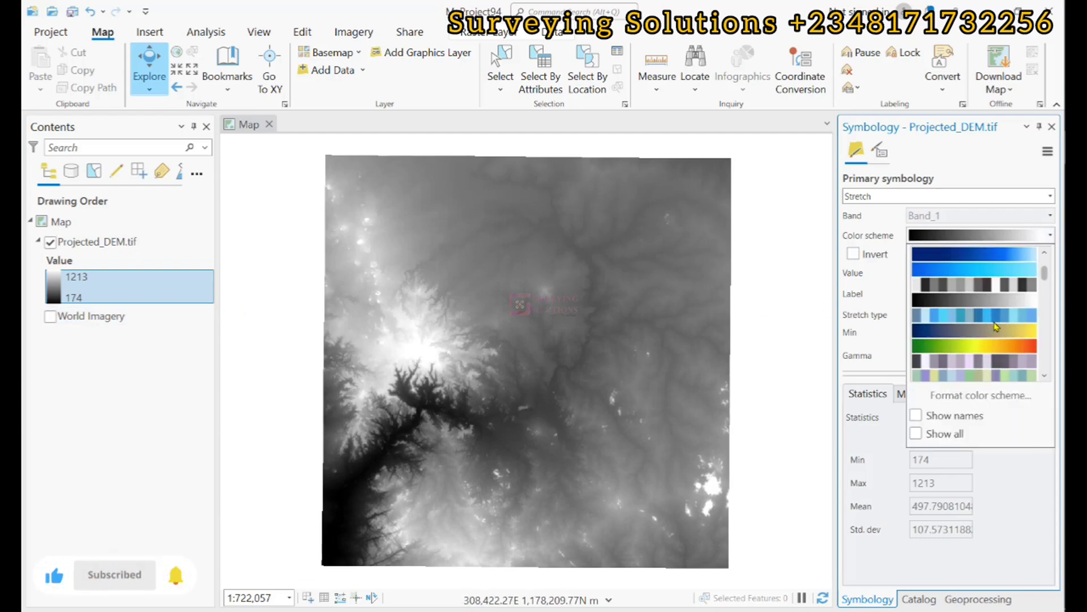
scroll(997, 327, down, 2)
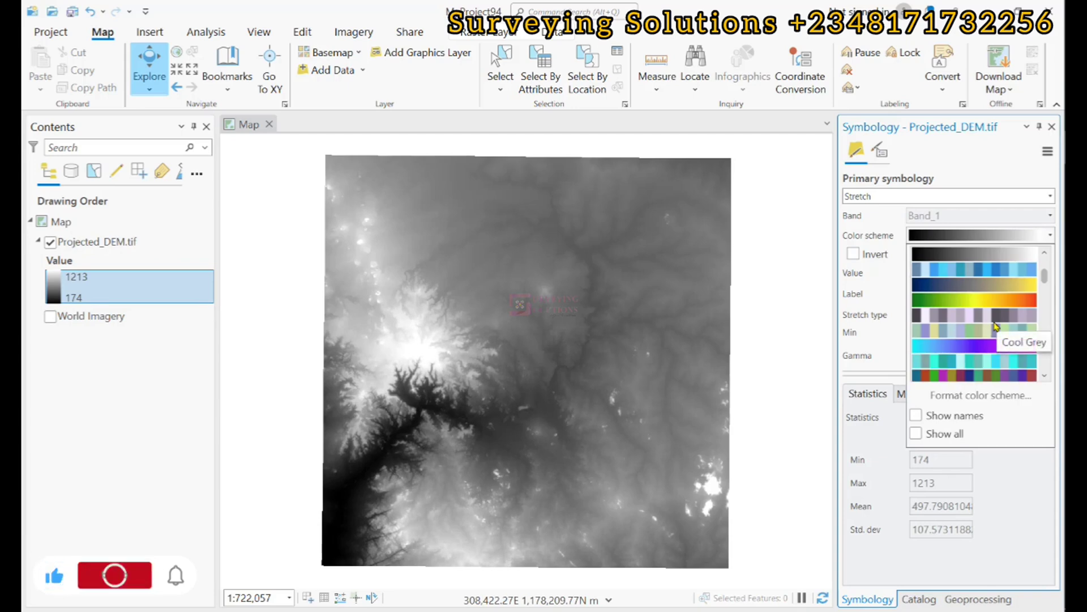
scroll(997, 327, down, 3)
scroll(997, 326, down, 4)
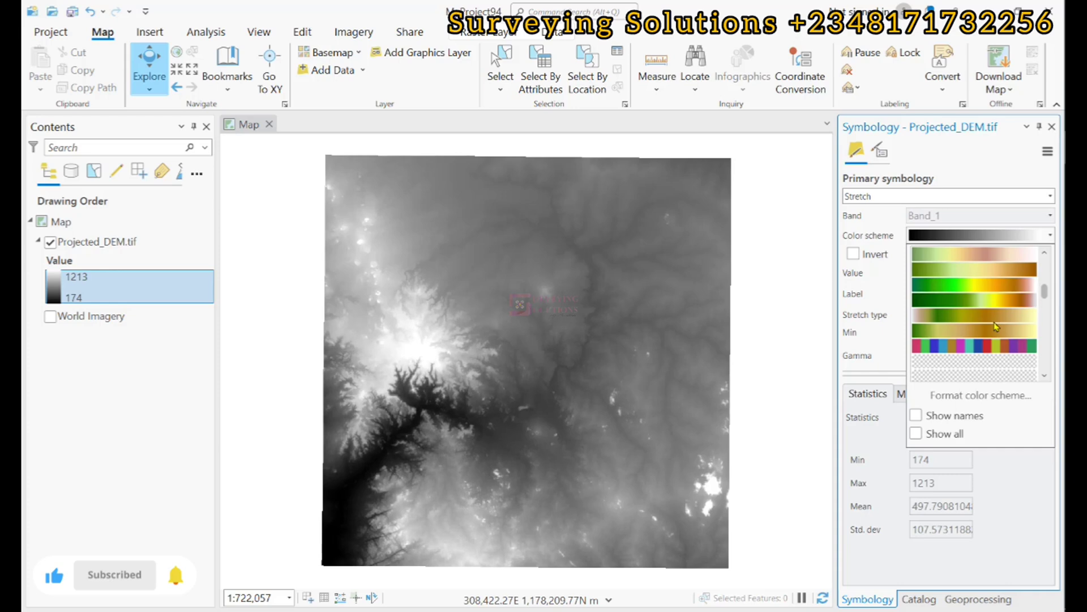
scroll(979, 324, down, 3)
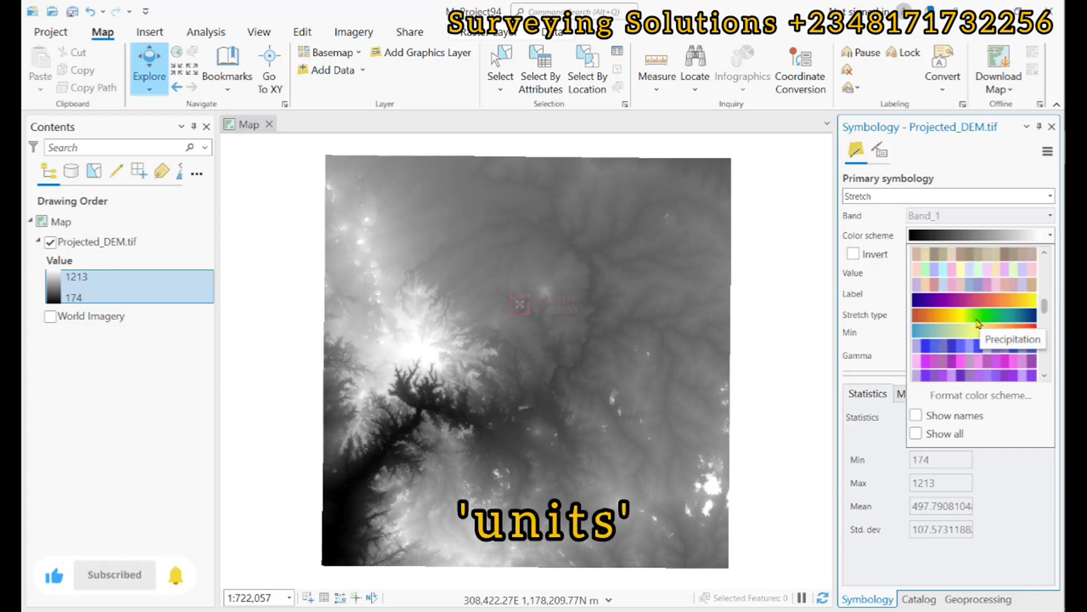
click(980, 316)
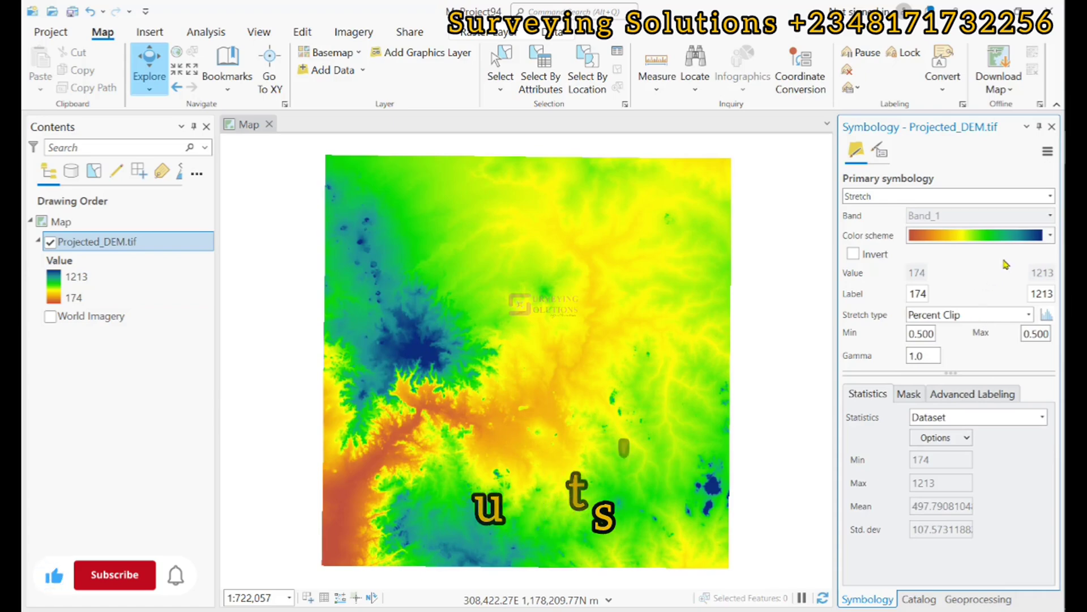
Switch the DEM to the Spectrum Full Bright ramp with Invert checked.
click(1049, 235)
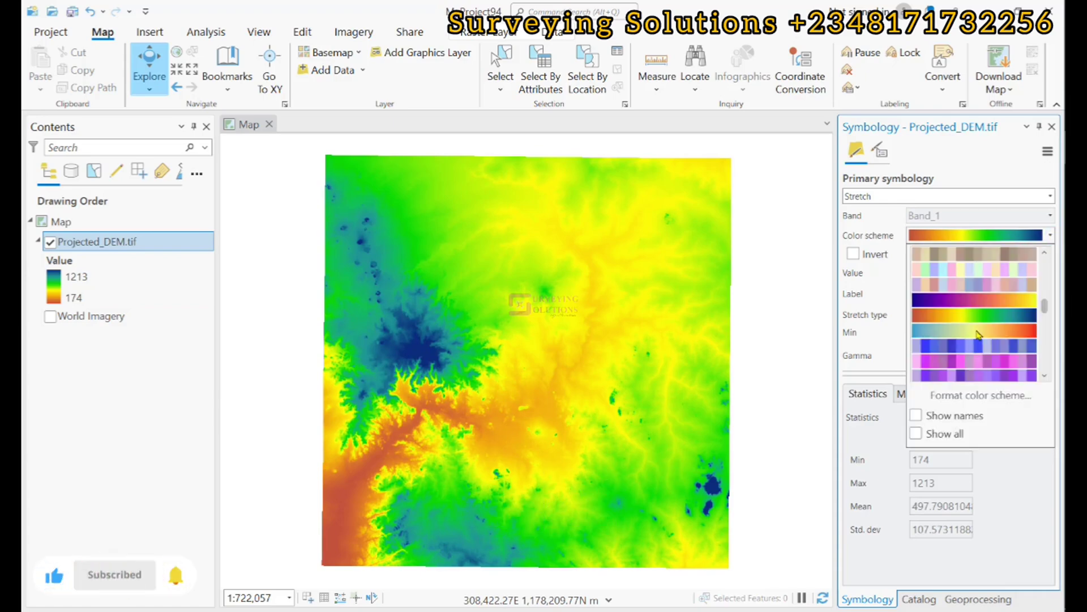
scroll(979, 335, down, 4)
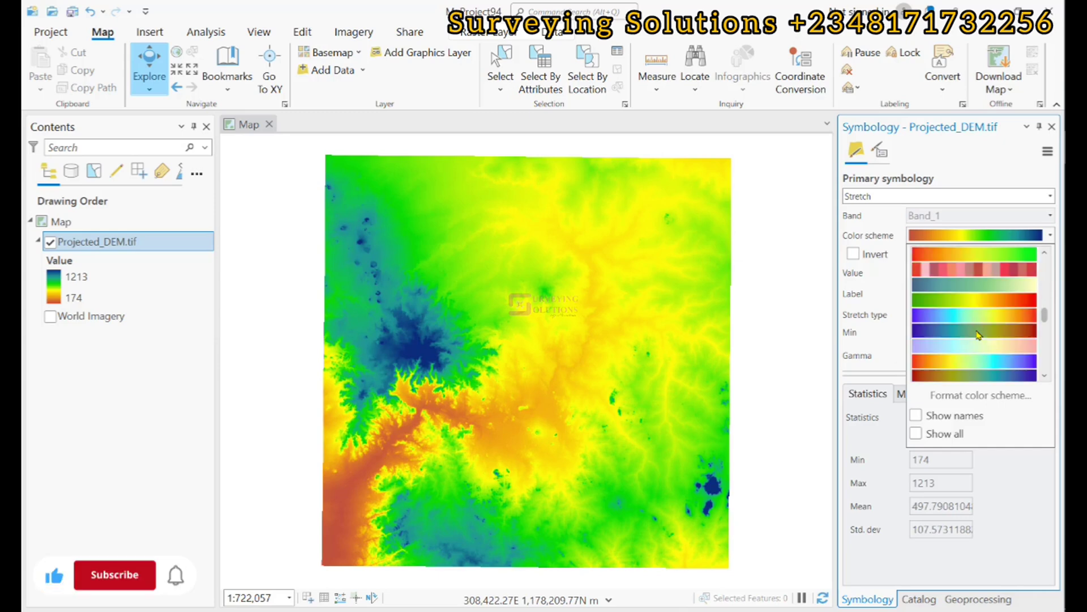
click(980, 362)
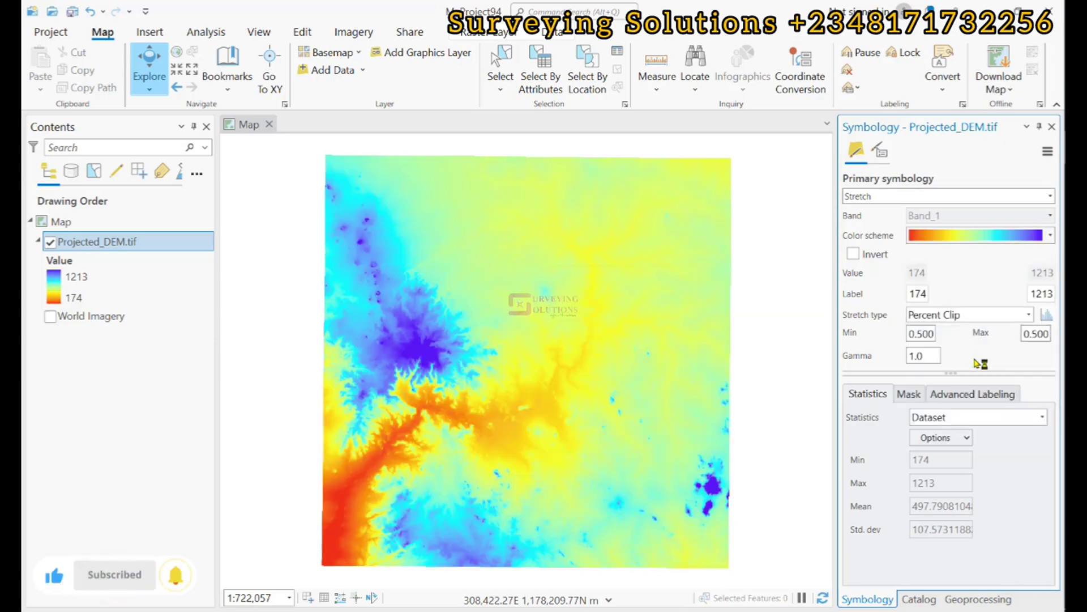
click(853, 253)
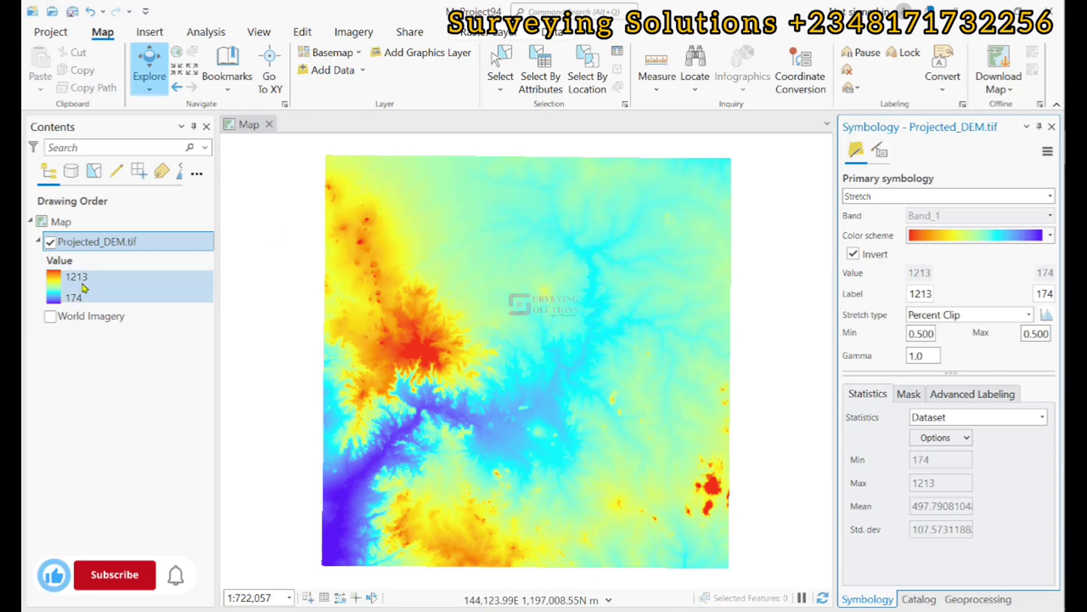
right_click(73, 245)
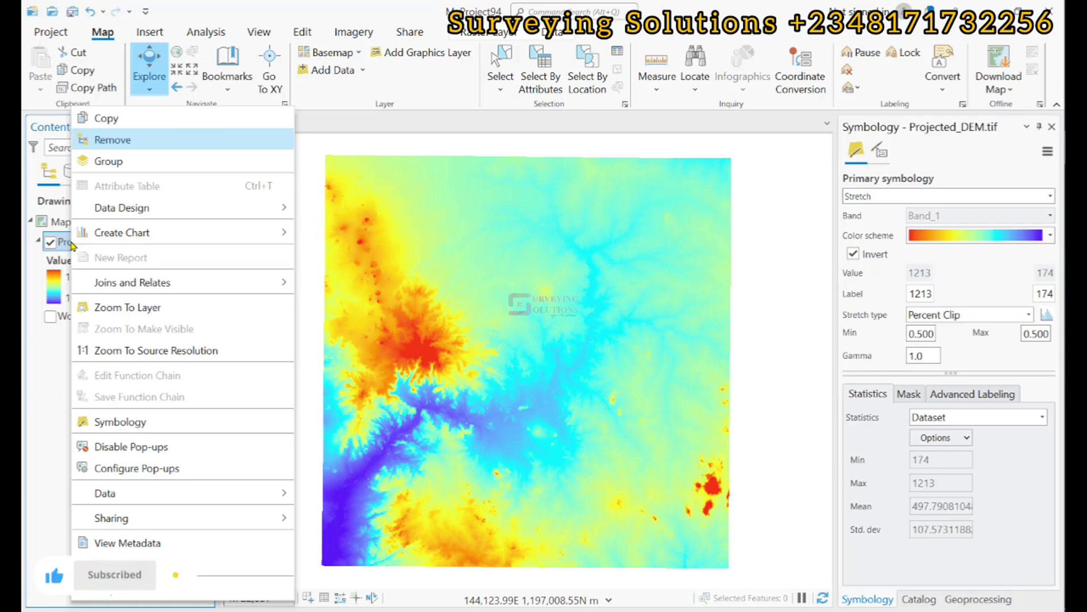
click(151, 597)
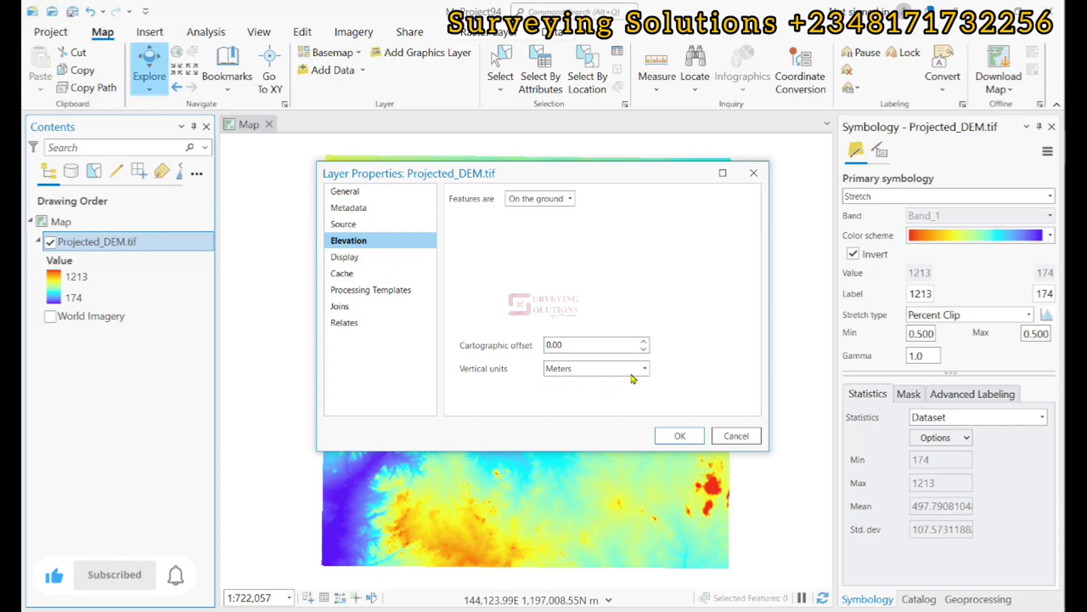
click(677, 434)
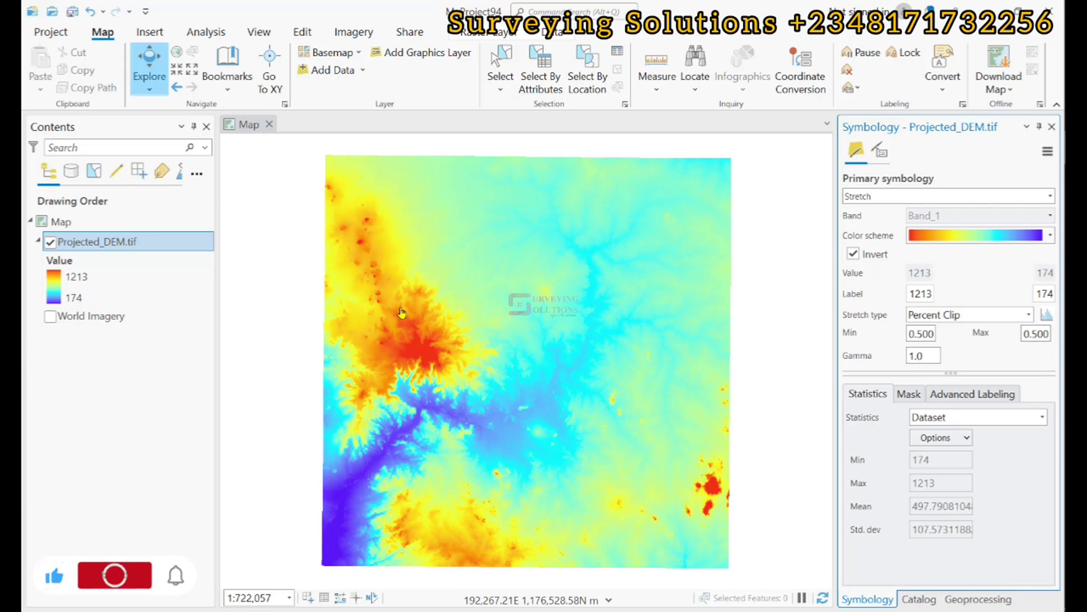
Search the geoprocessing tools for 'raster calc' and open Raster Calculator.
click(978, 599)
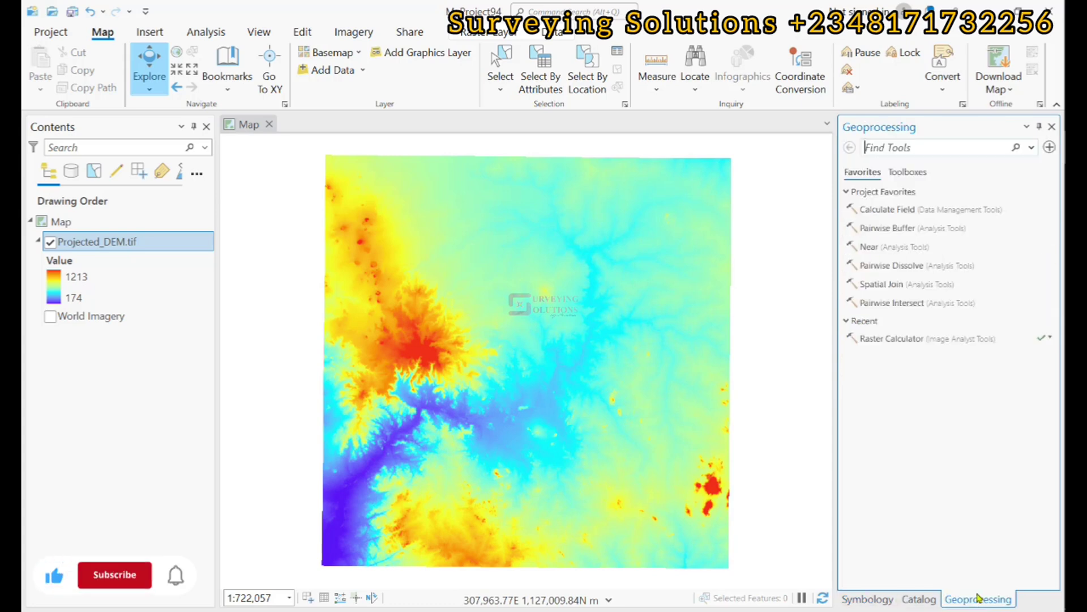
click(883, 148)
text(raster calc)
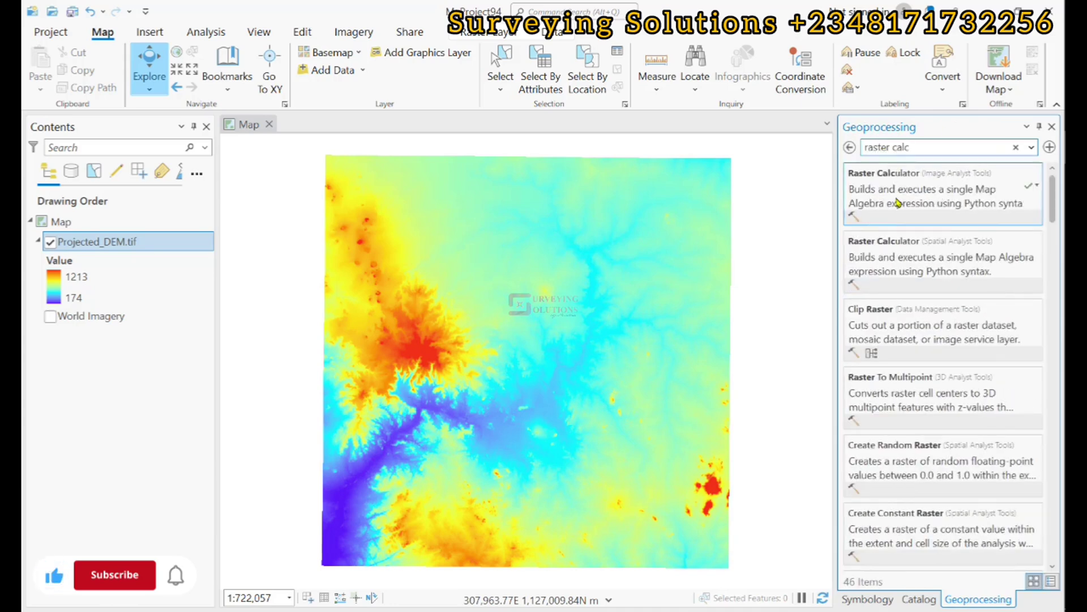
click(898, 203)
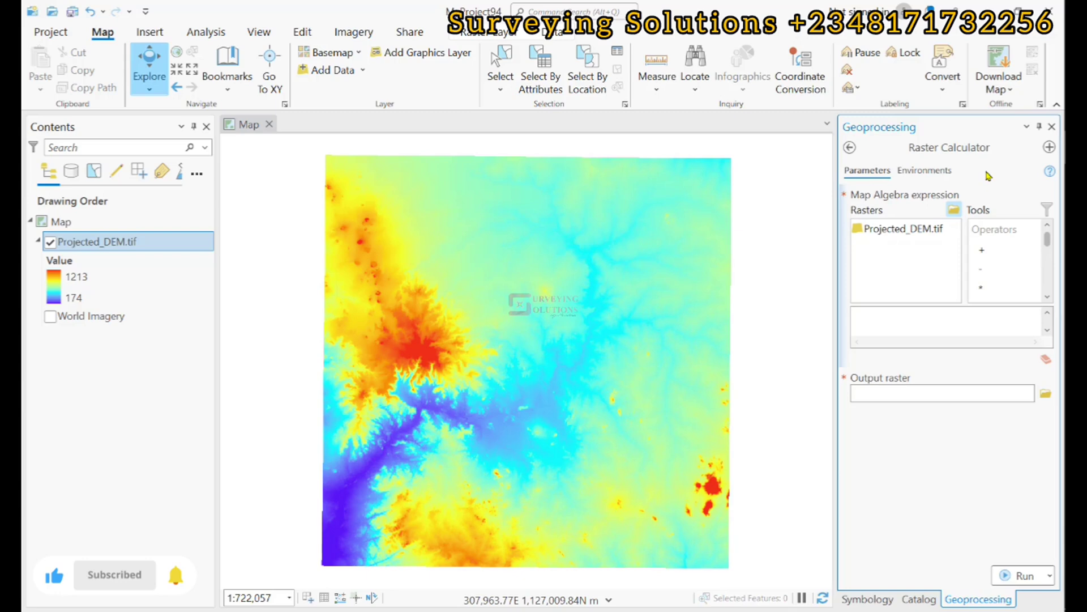
Float the Raster Calculator pane over the map and move it lower.
click(1027, 130)
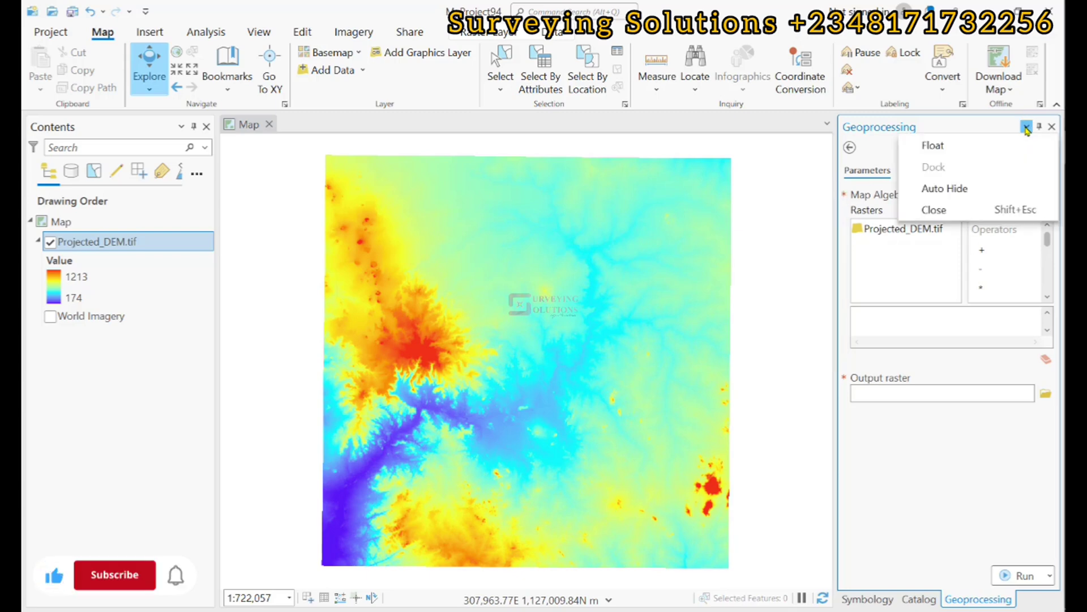
click(930, 145)
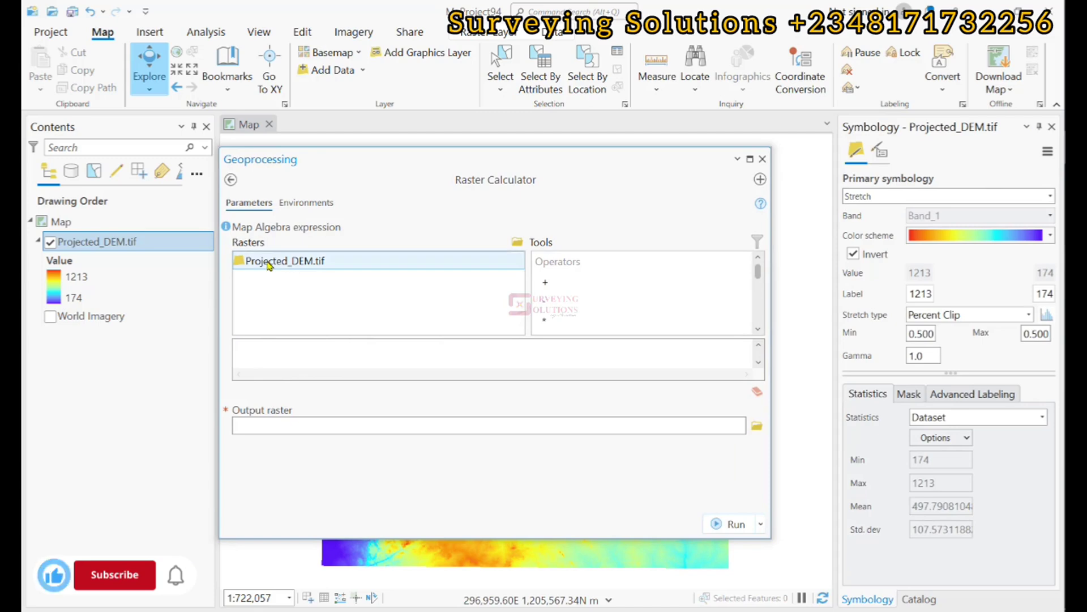
drag(380, 163, 381, 352)
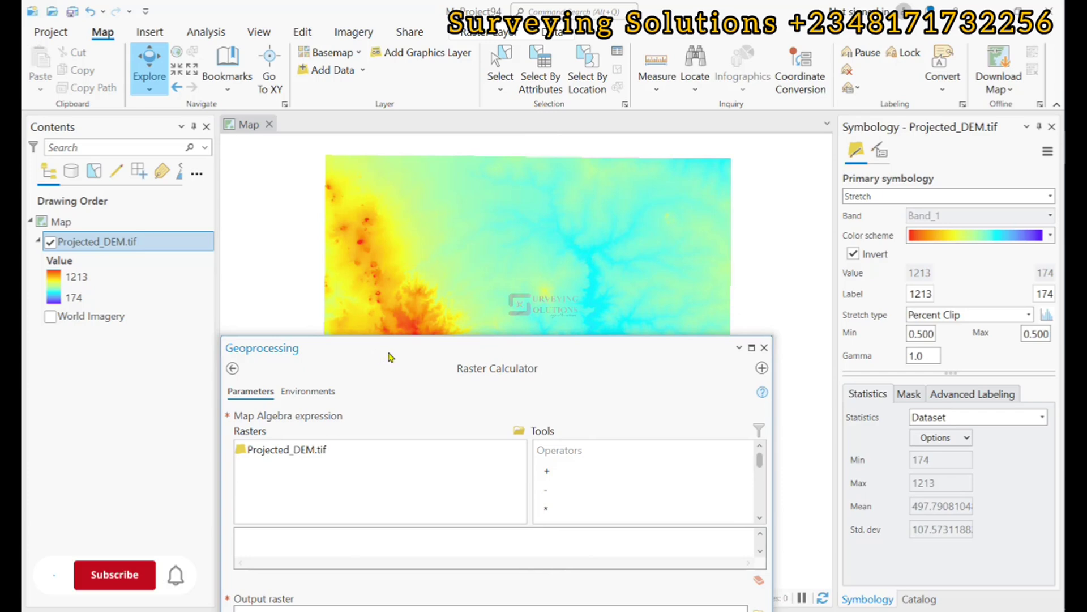
Paste the factor 3.28084 into a blank Notepad note, then minimise Notepad.
key(alt+Tab)
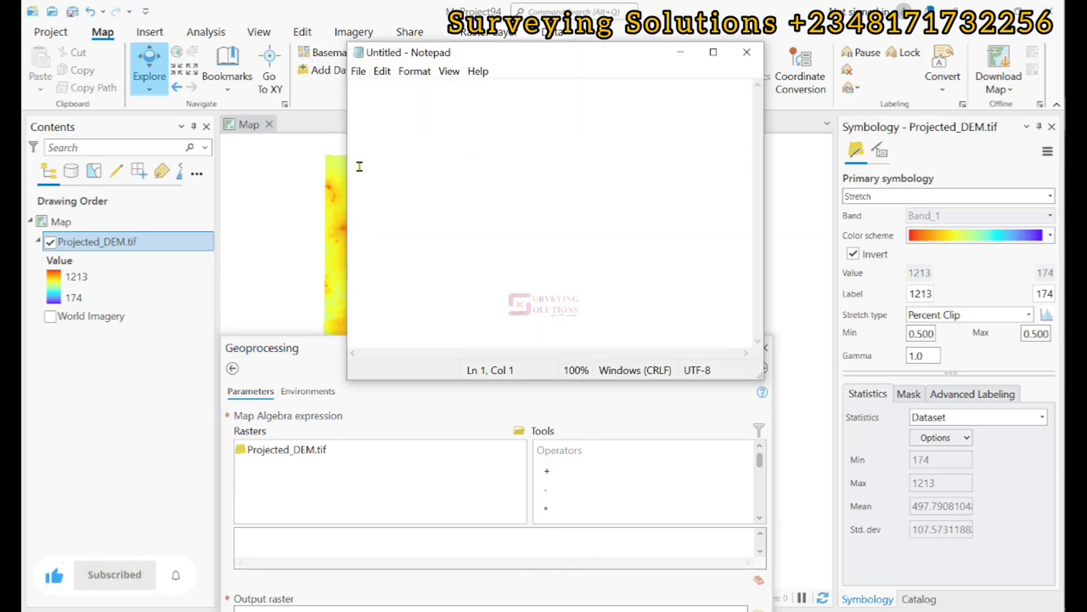
right_click(403, 125)
click(430, 183)
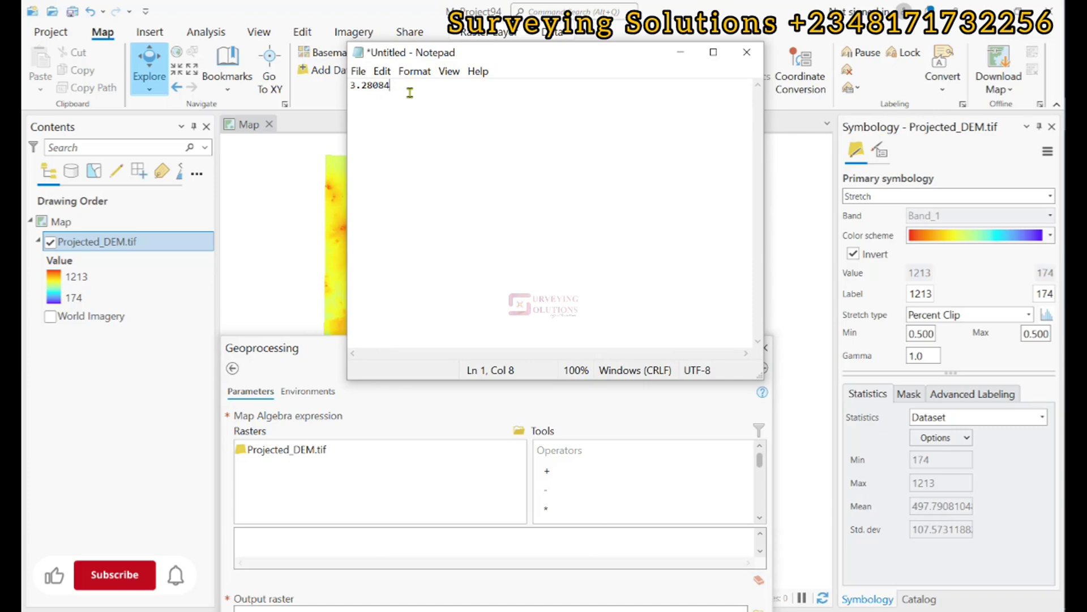
click(684, 55)
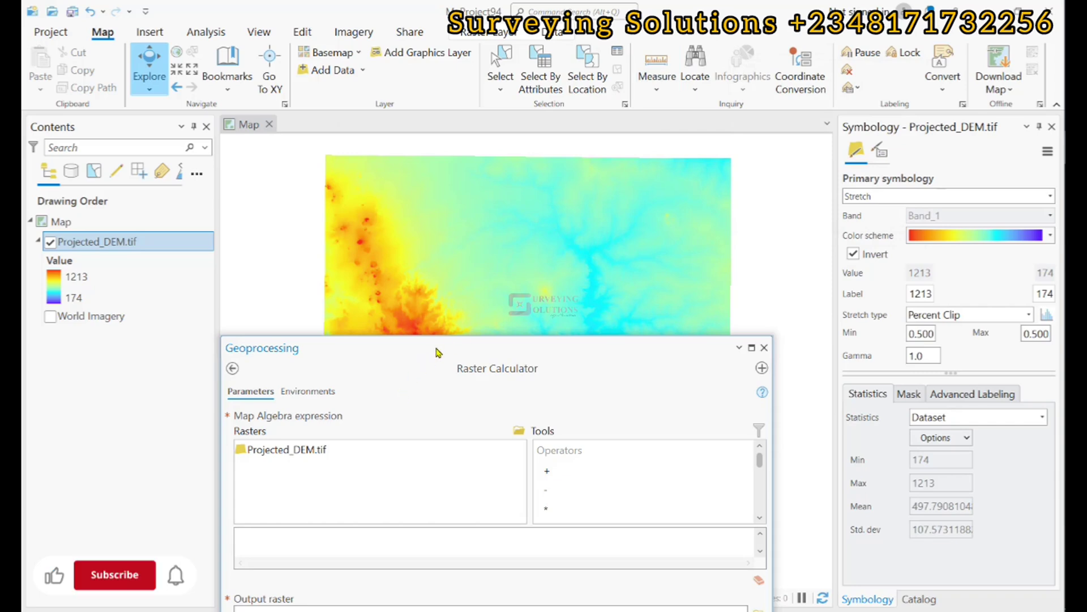
Build the expression "Projected_DEM.tif"*3.28084 with output raster projec_rast1.
drag(442, 348, 448, 243)
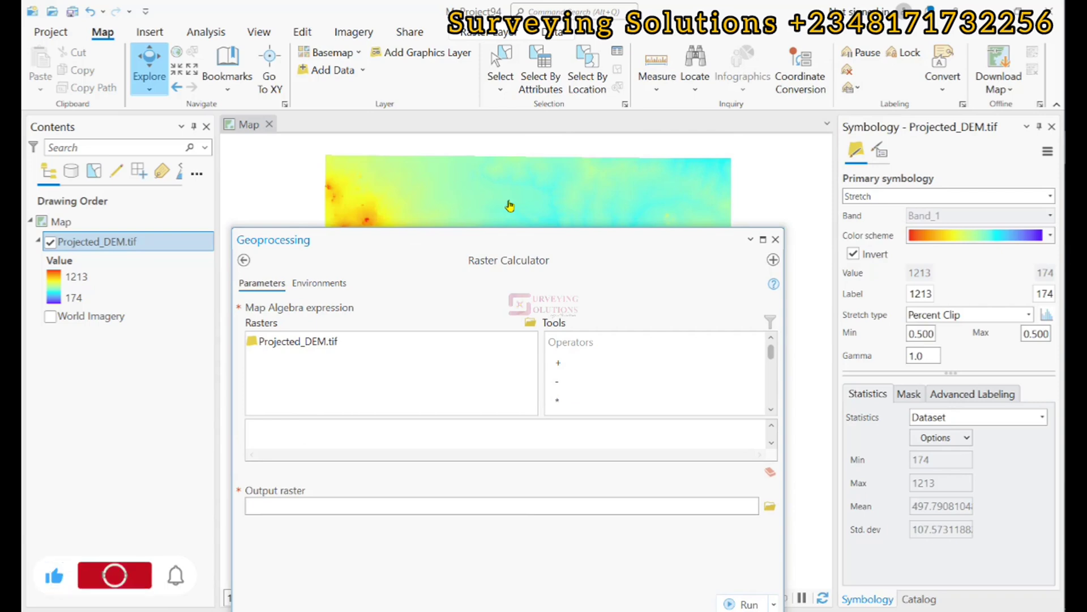
double_click(310, 344)
text(*)
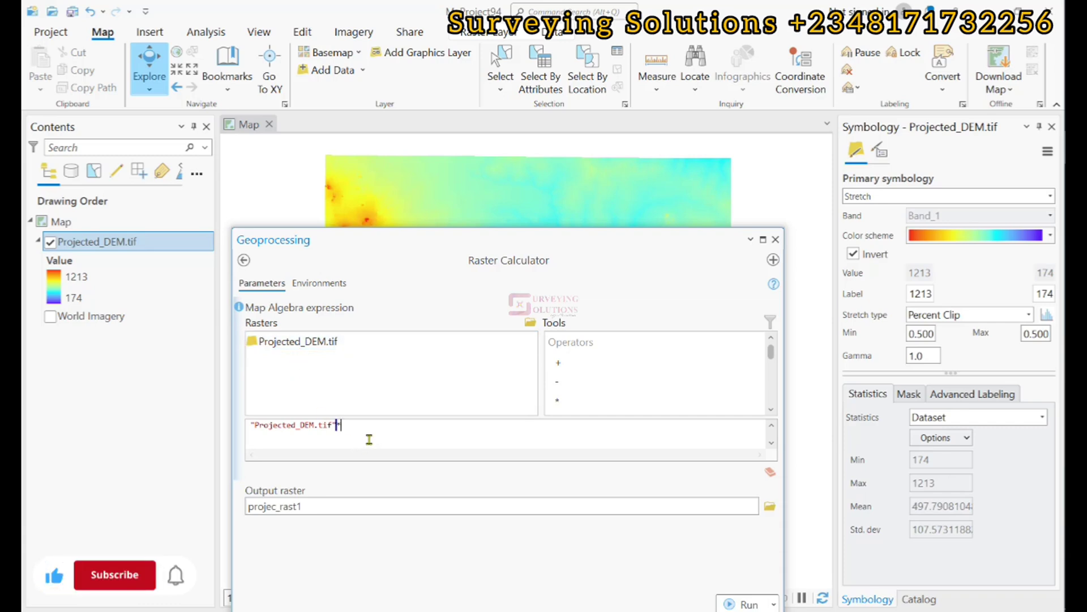
text(3.28084)
drag(377, 250, 372, 182)
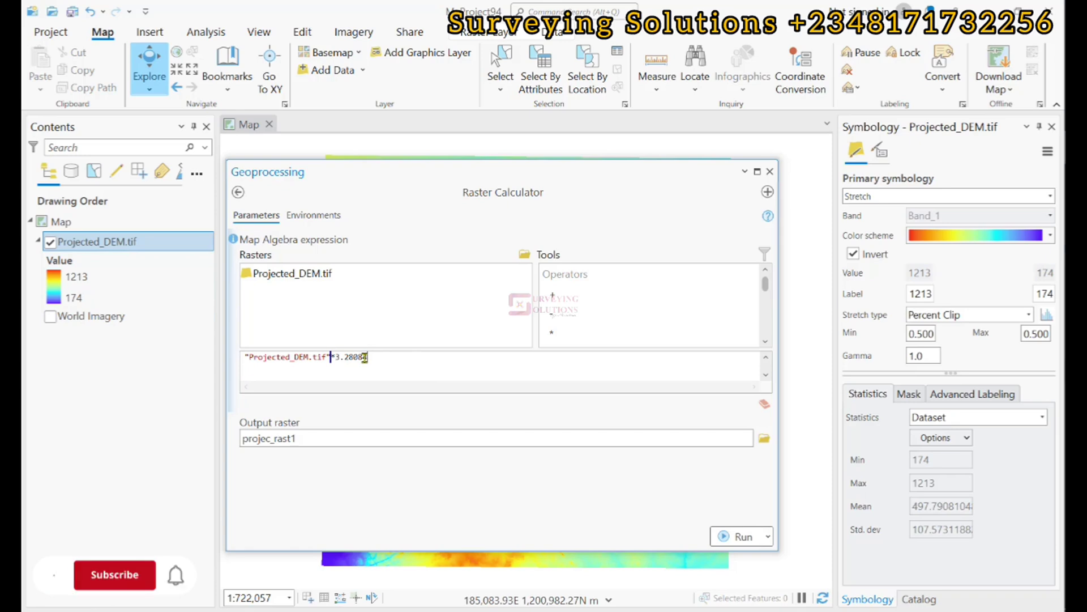
Run the calculation, dock the Geoprocessing pane, and compare projec_rast1 (570.866–3979.66) with the DEM (174–1213).
click(725, 537)
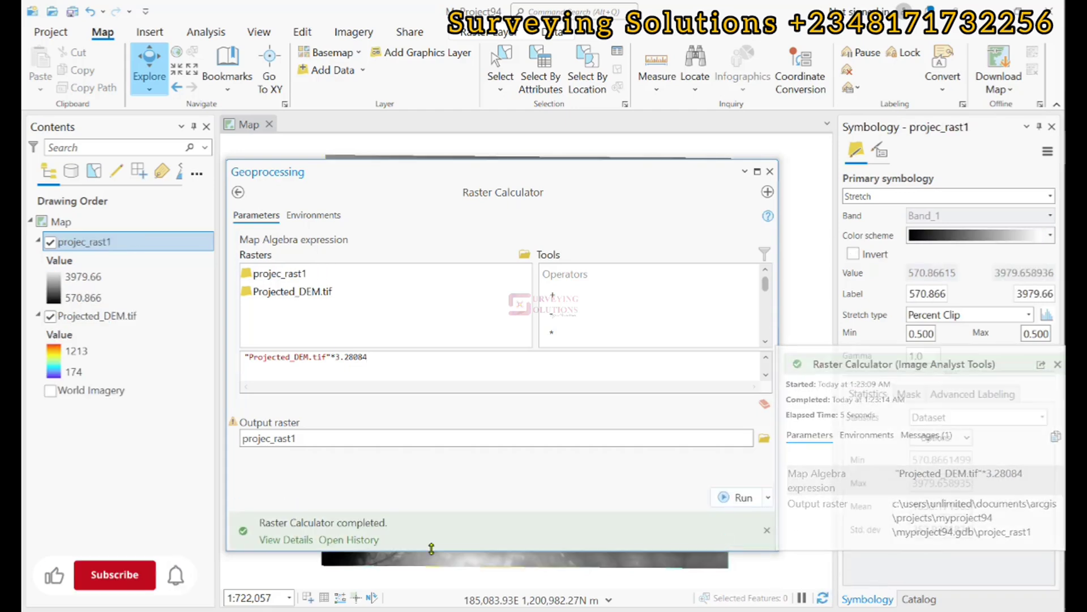
click(744, 171)
click(771, 212)
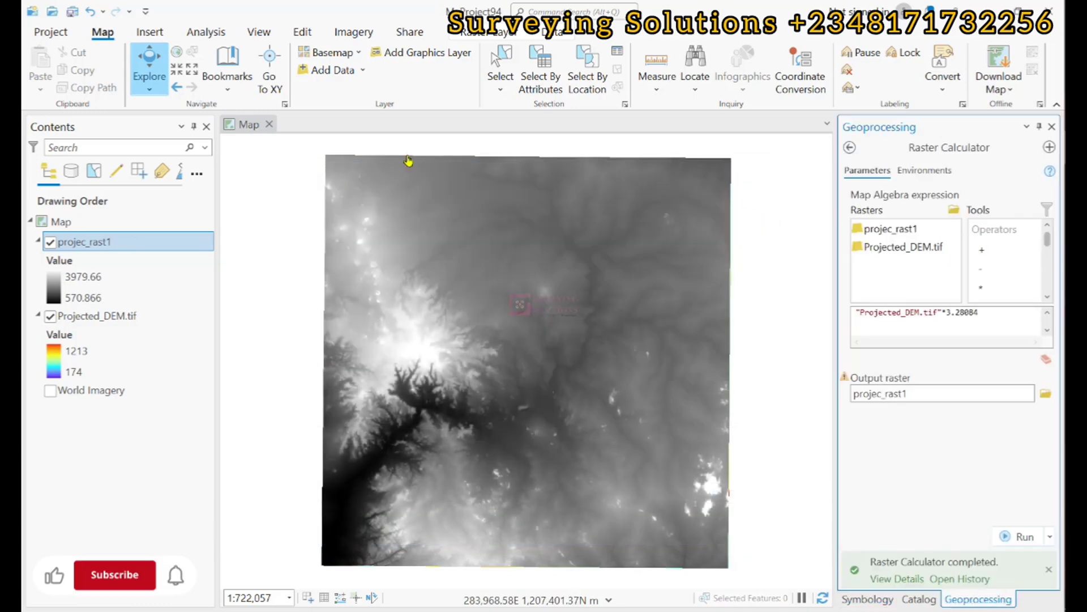
click(73, 291)
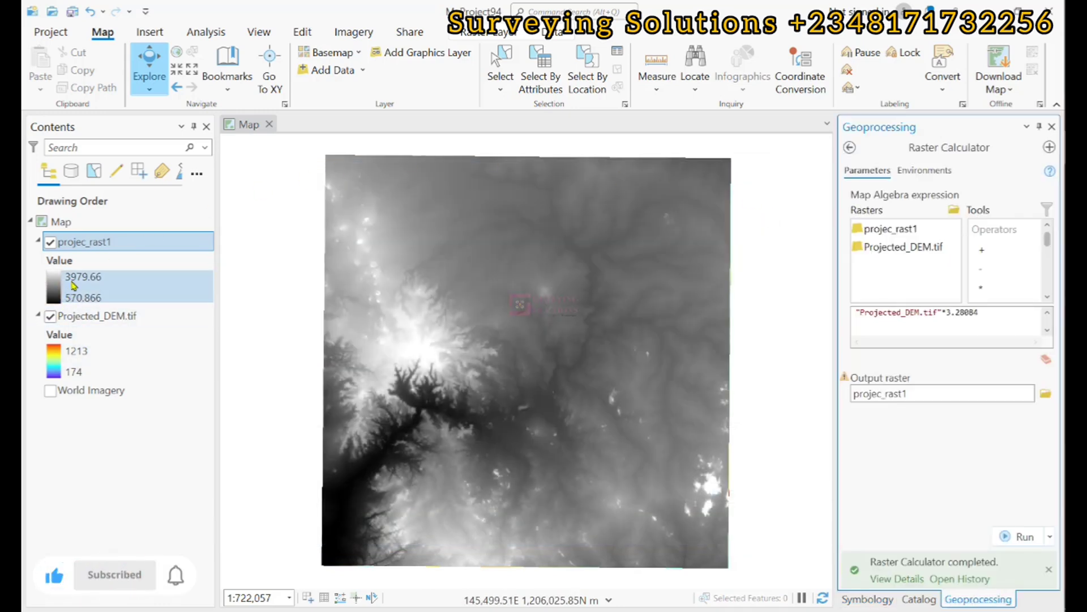
click(69, 374)
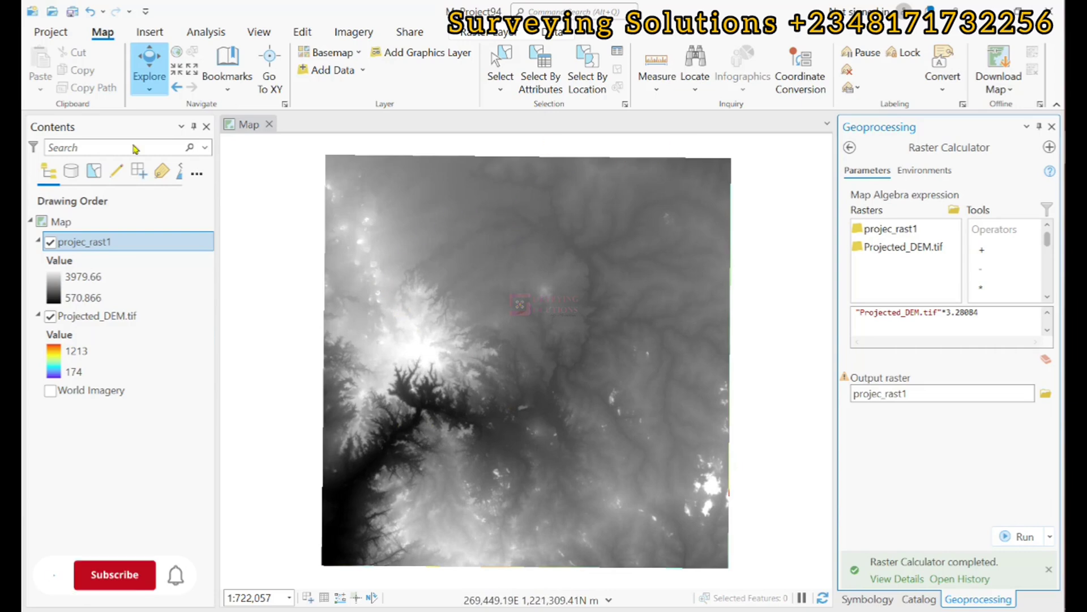
Toggle projec_rast1 off and on, then identify a map pixel reading 1423.884521.
click(50, 242)
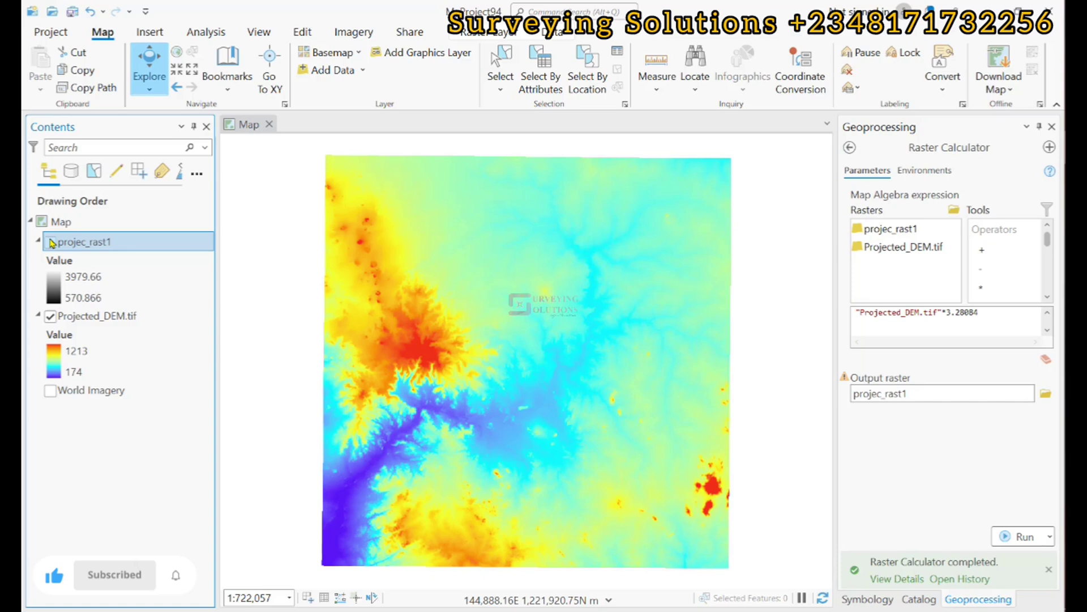
click(50, 242)
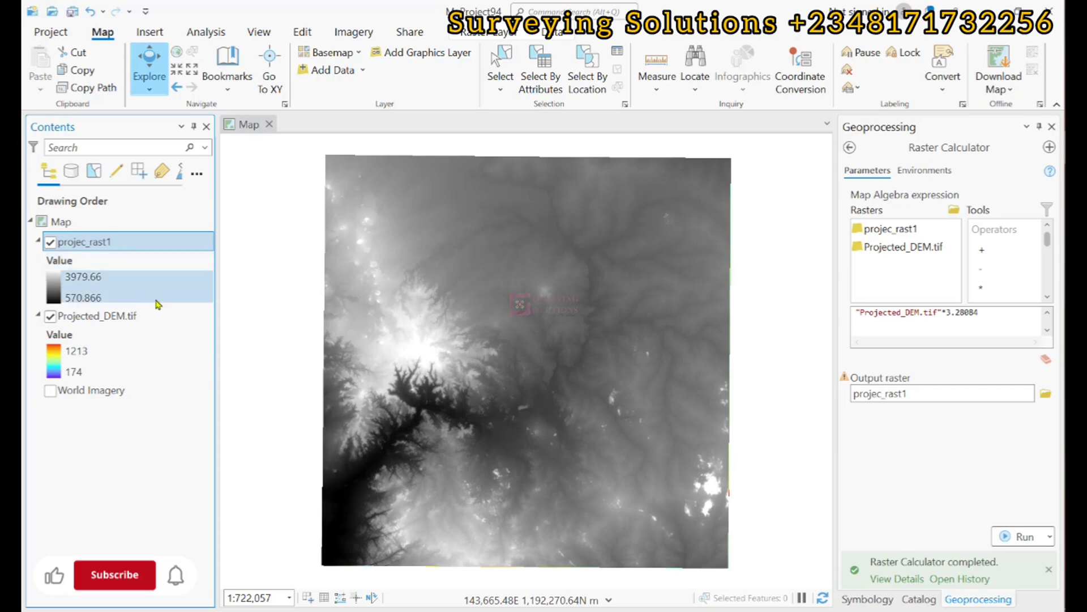
click(400, 425)
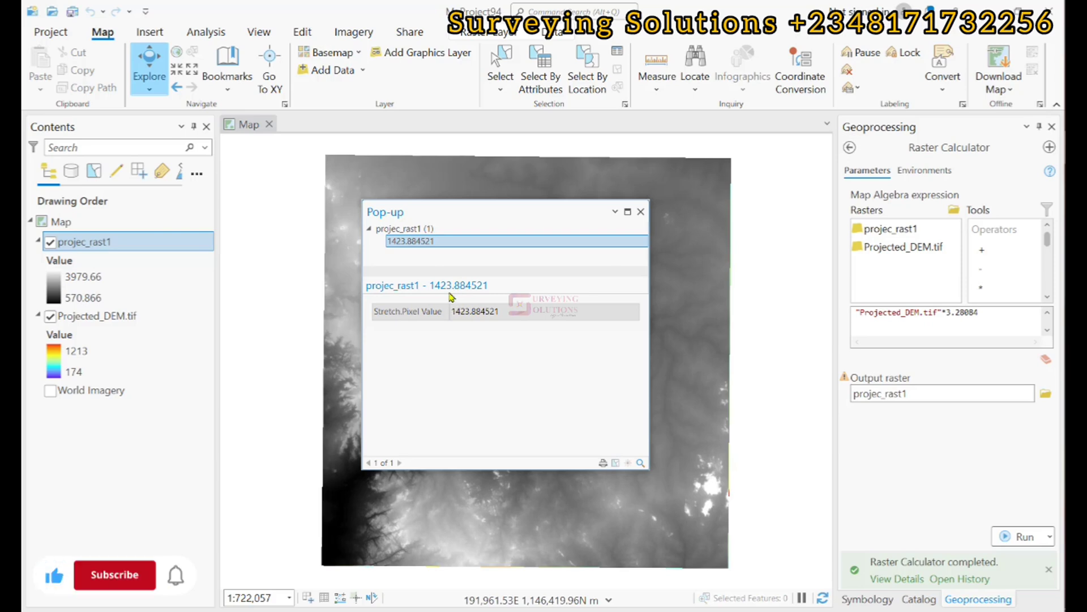
Read projec_rast1 value 859.580078, then hide it and read the DEM value 349.
drag(478, 214, 693, 186)
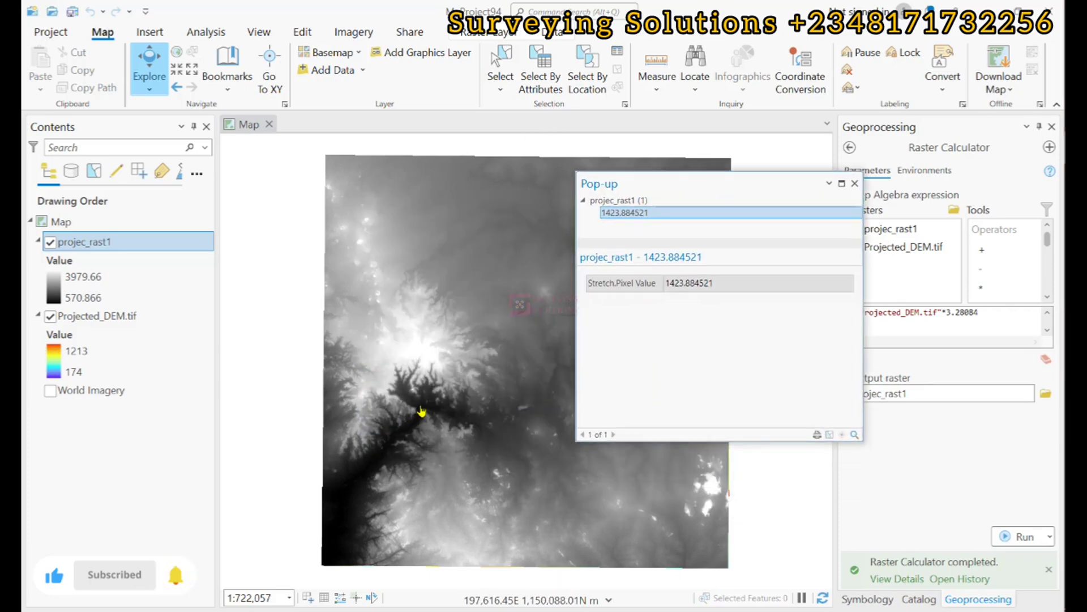
click(421, 410)
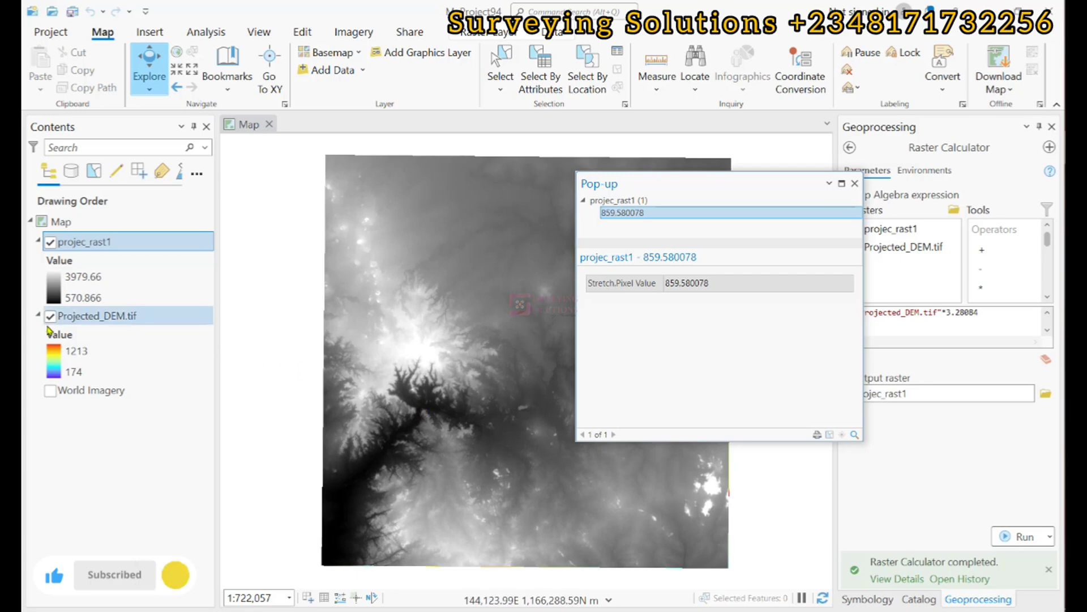
click(49, 242)
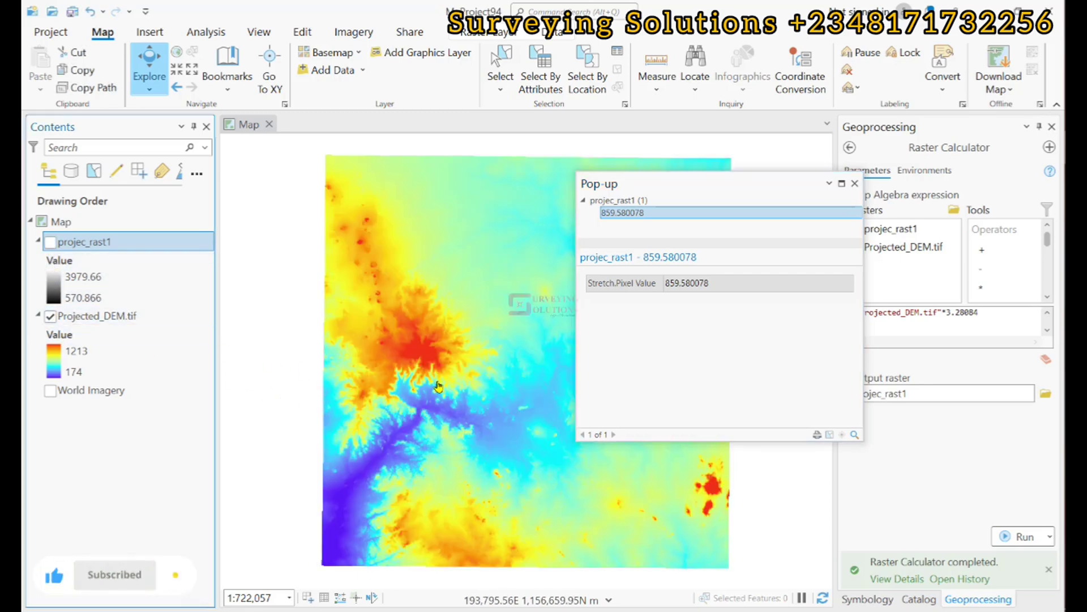
click(421, 401)
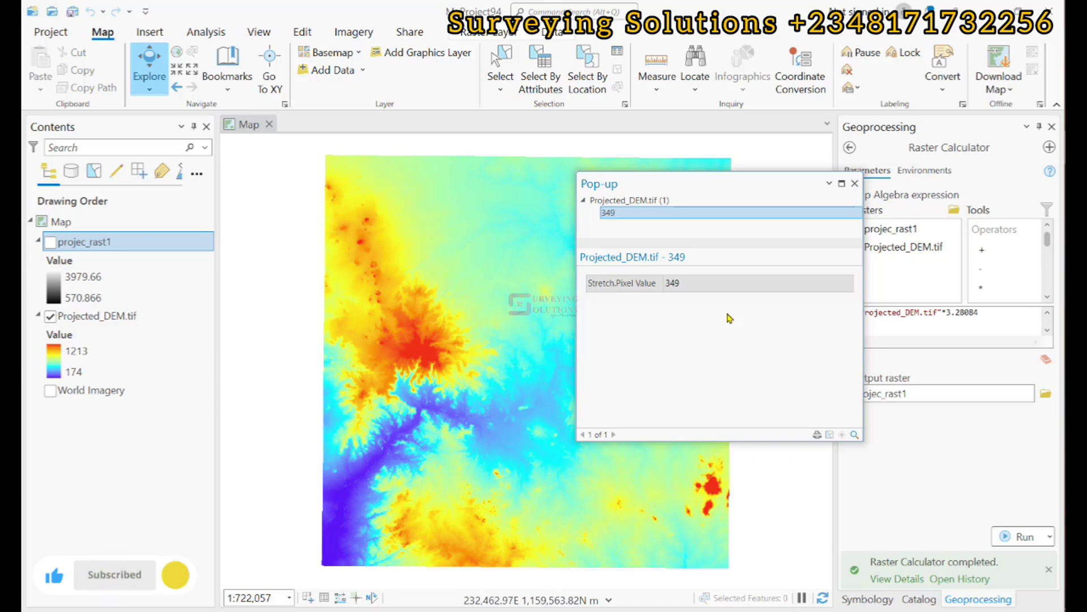
Close the pop-up and turn the projec_rast1 layer back on.
click(855, 185)
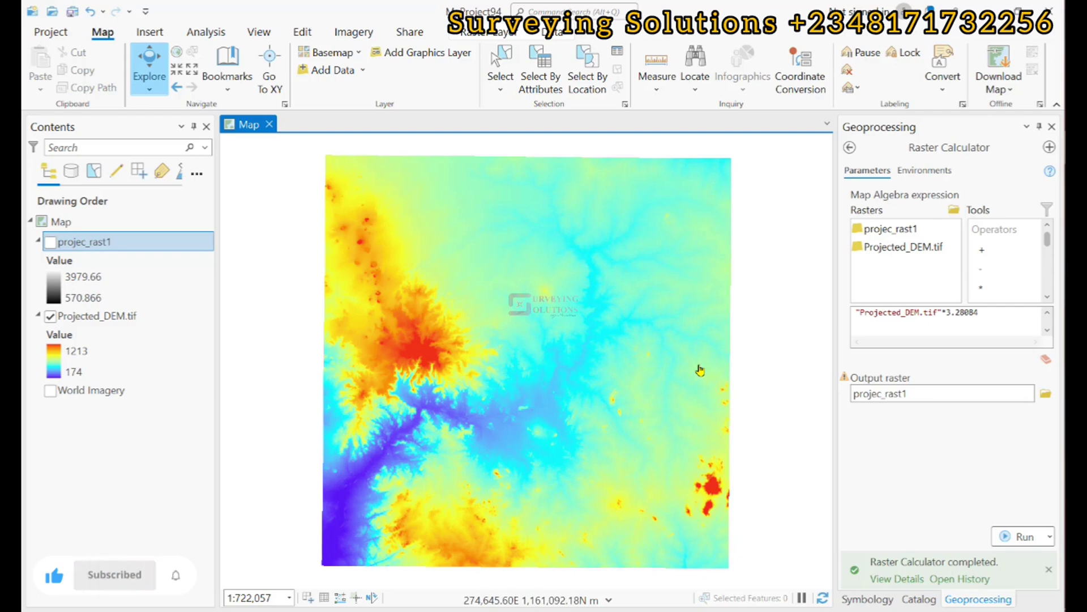
click(51, 242)
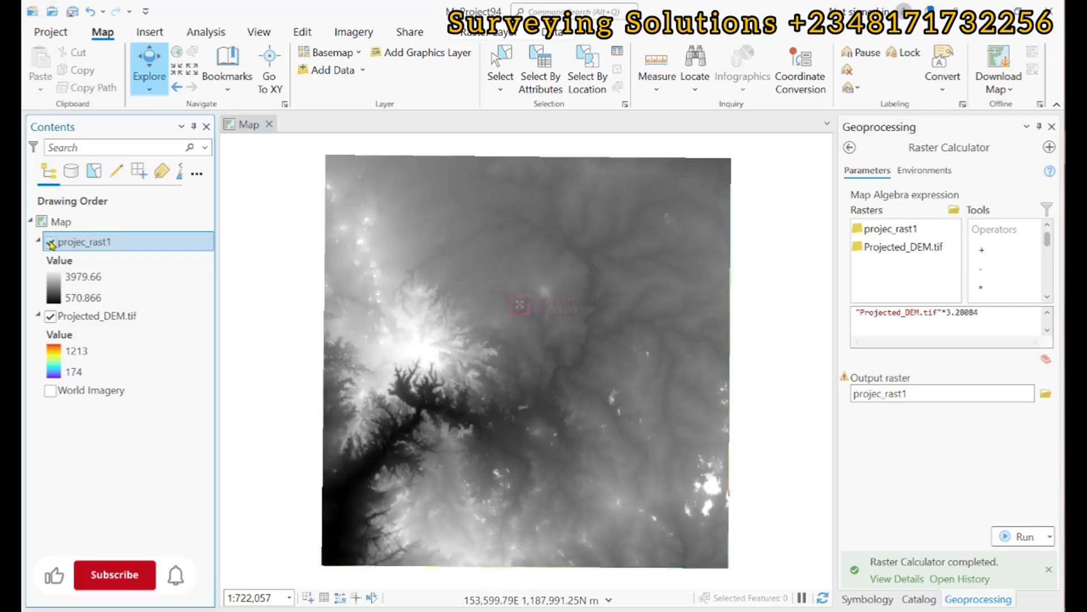